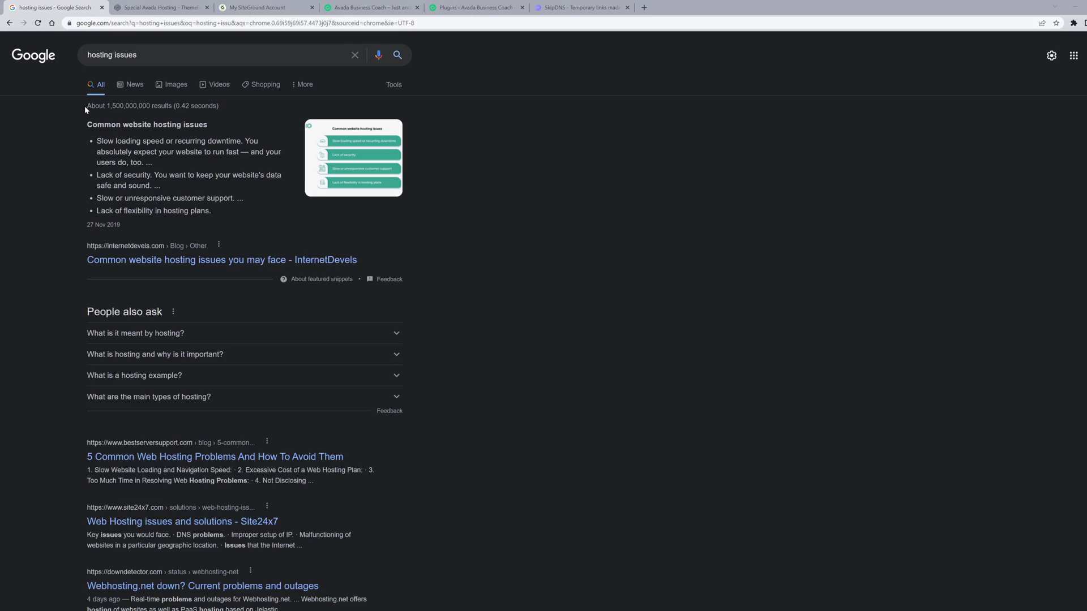
# - Highlight the Google results count, then bring up the ThemeFusion 'Special Avada Hosting' page
pyautogui.moveTo(85, 102); pyautogui.dragTo(197, 102)
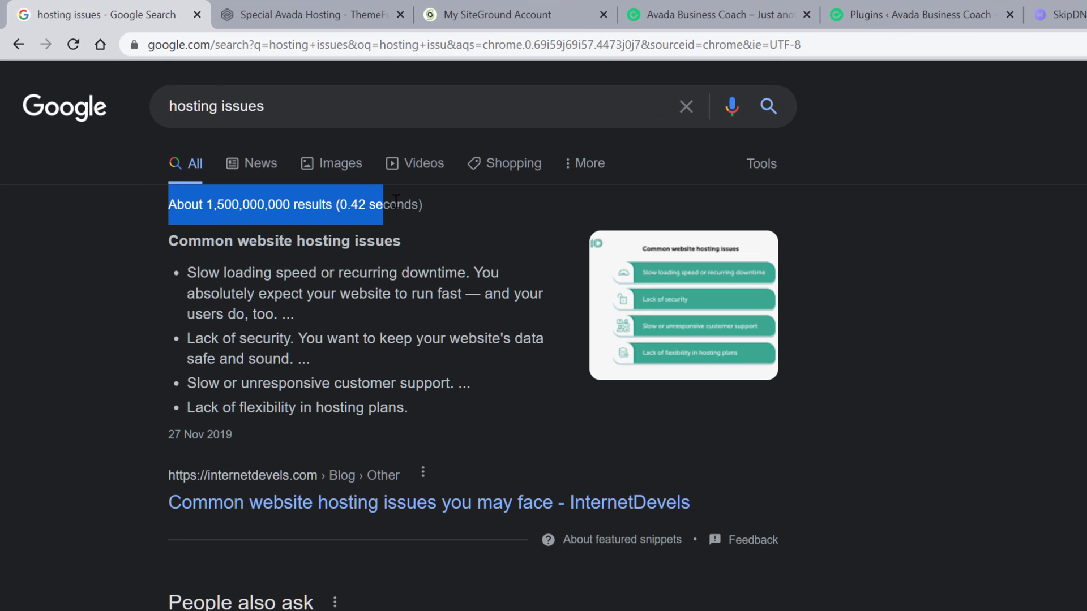
pyautogui.moveTo(395, 205); pyautogui.dragTo(422, 204)
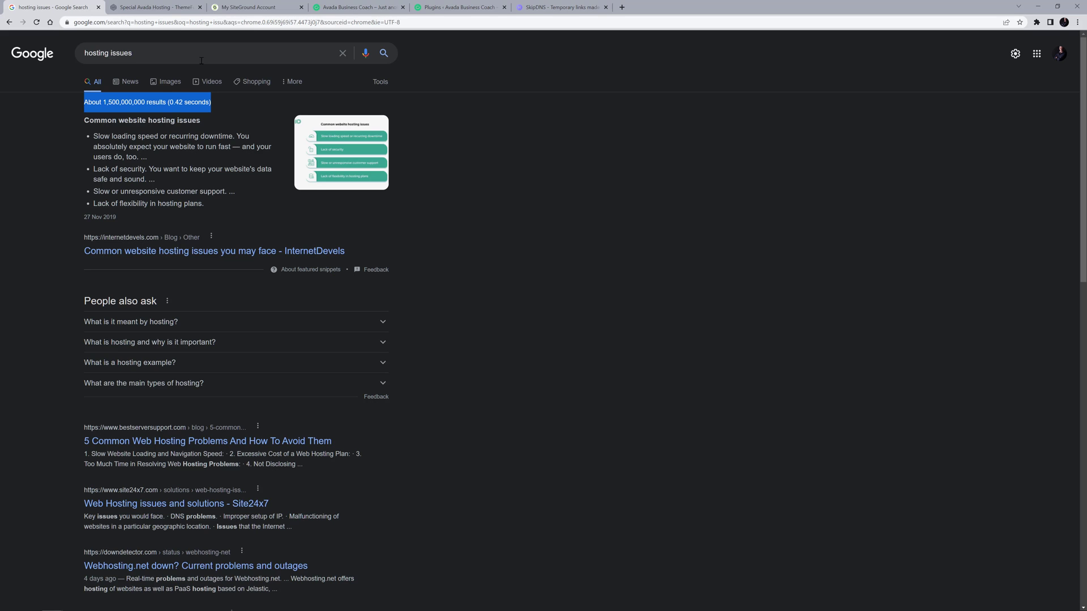
pyautogui.click(157, 7)
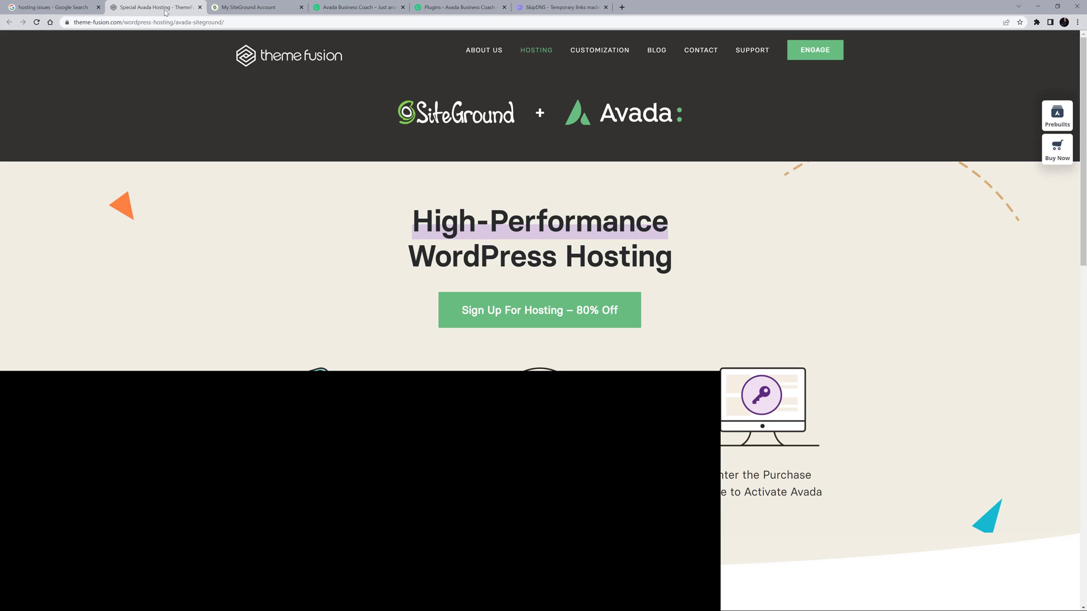
# - Bring up the My SiteGround Account dashboard from the Avada hosting offer
pyautogui.click(247, 8)
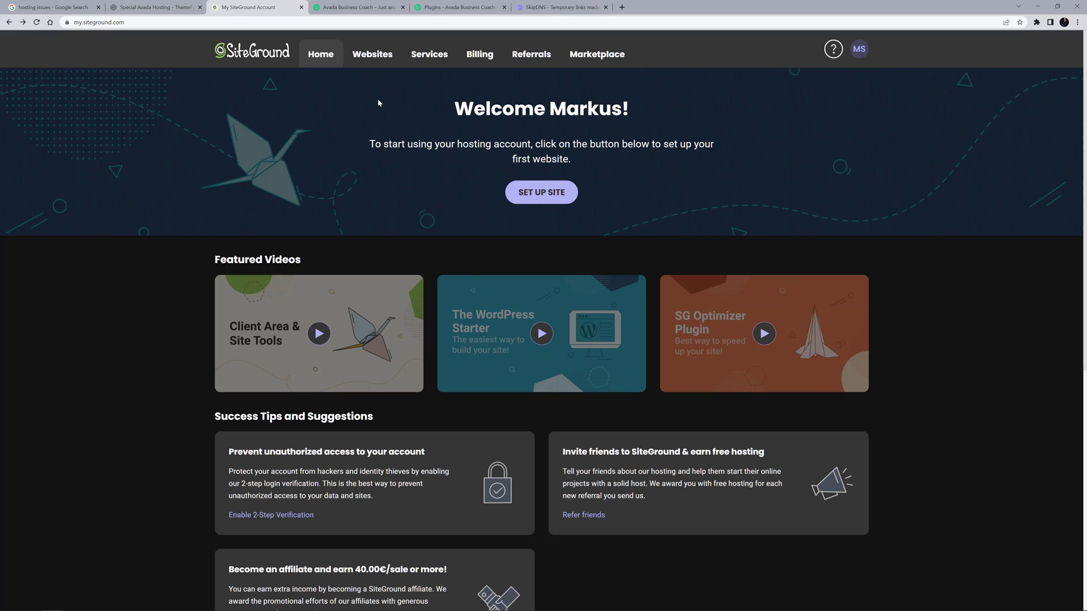
# - Begin a new website on the existing domain avadagarden.com and continue to Set Up Site
pyautogui.click(538, 194)
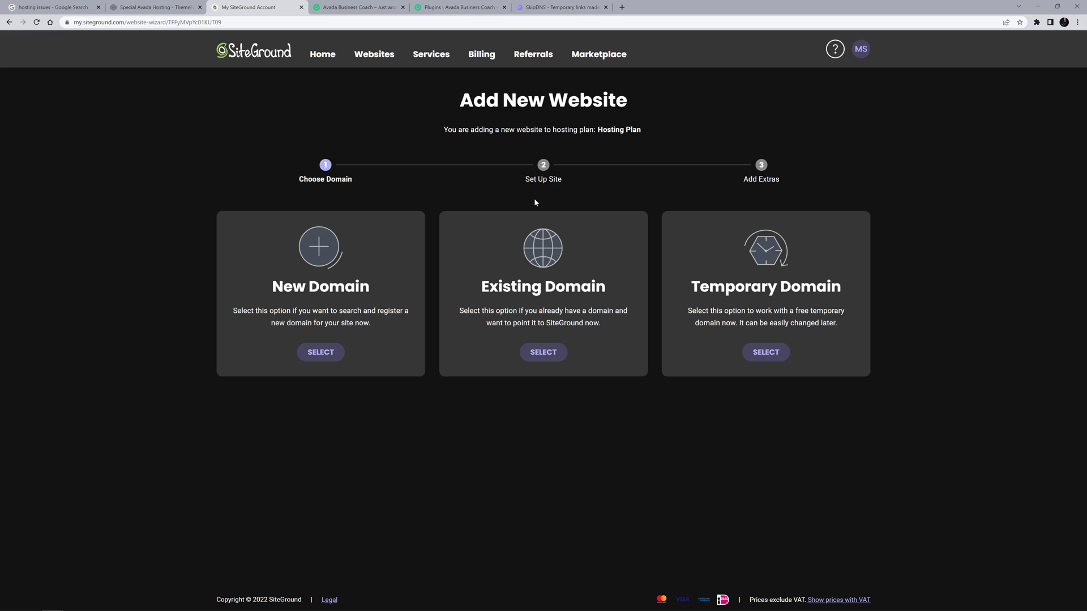
pyautogui.click(549, 352)
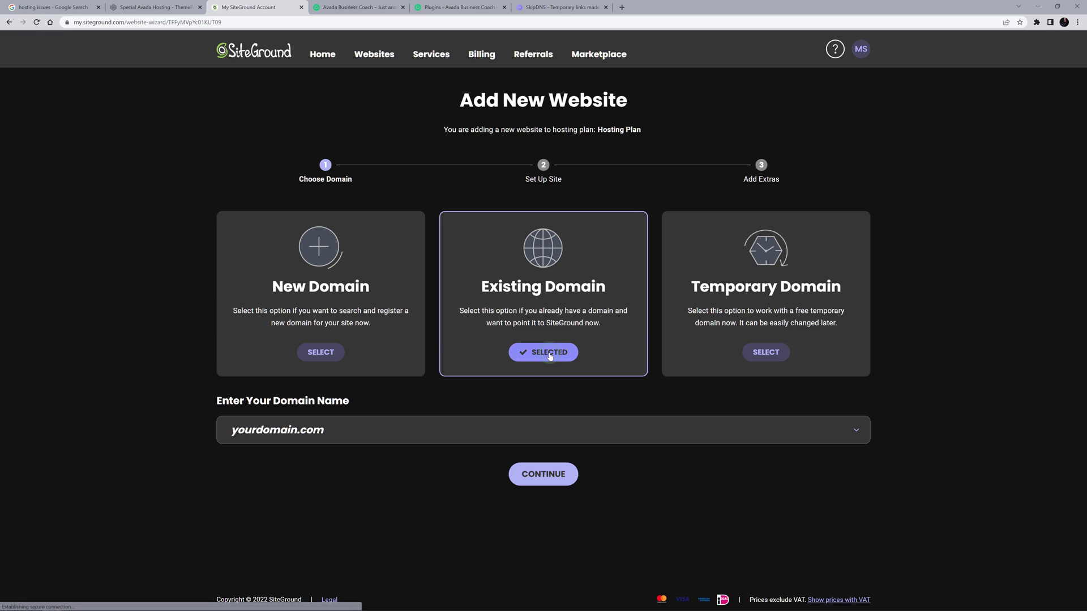
pyautogui.click(547, 433)
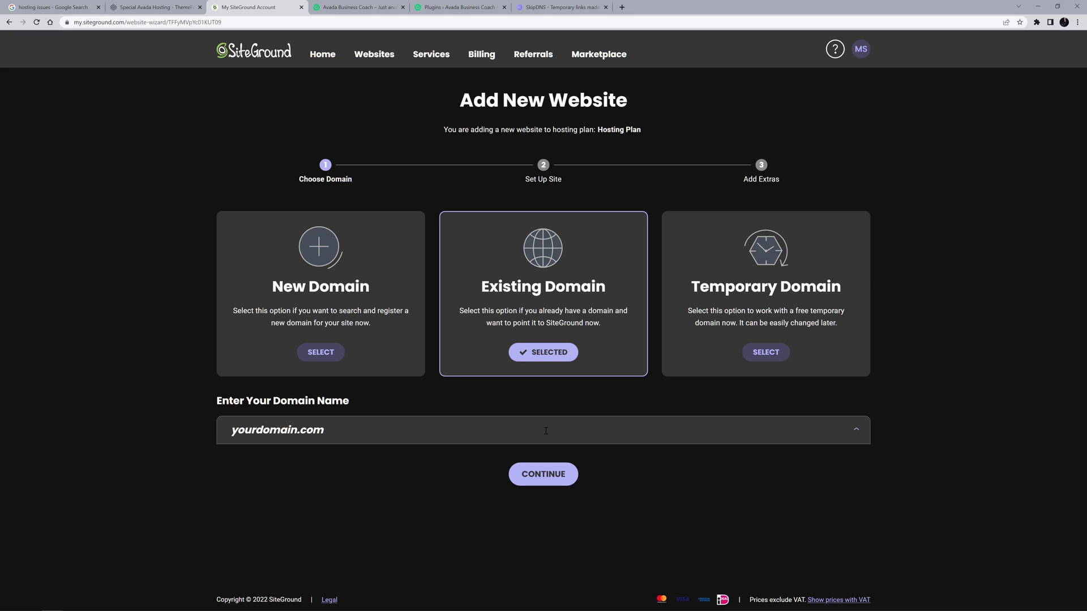
pyautogui.write('avadagarden.com')
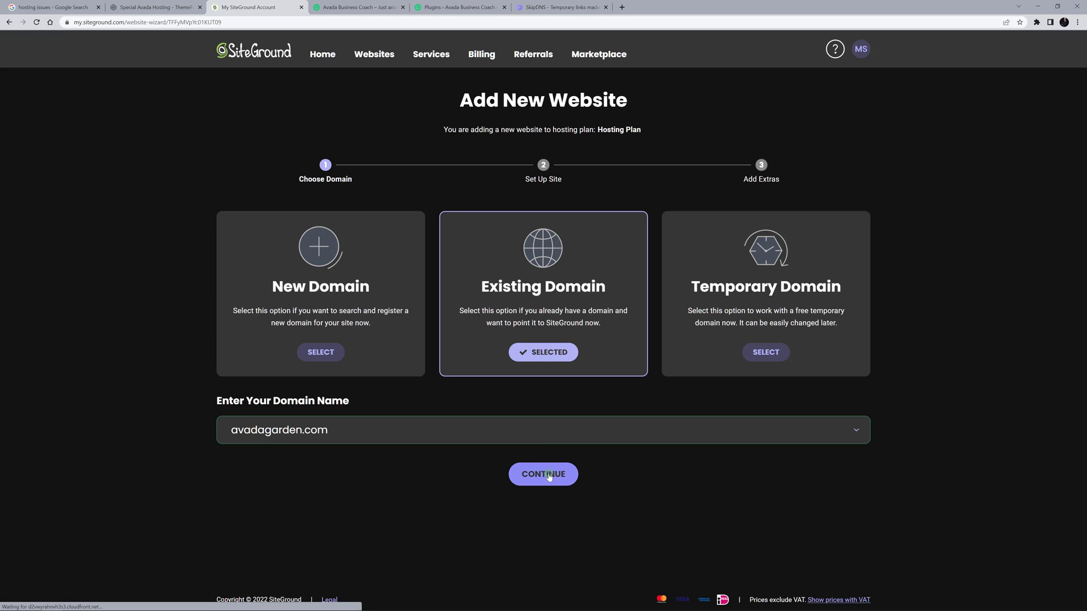
pyautogui.click(544, 474)
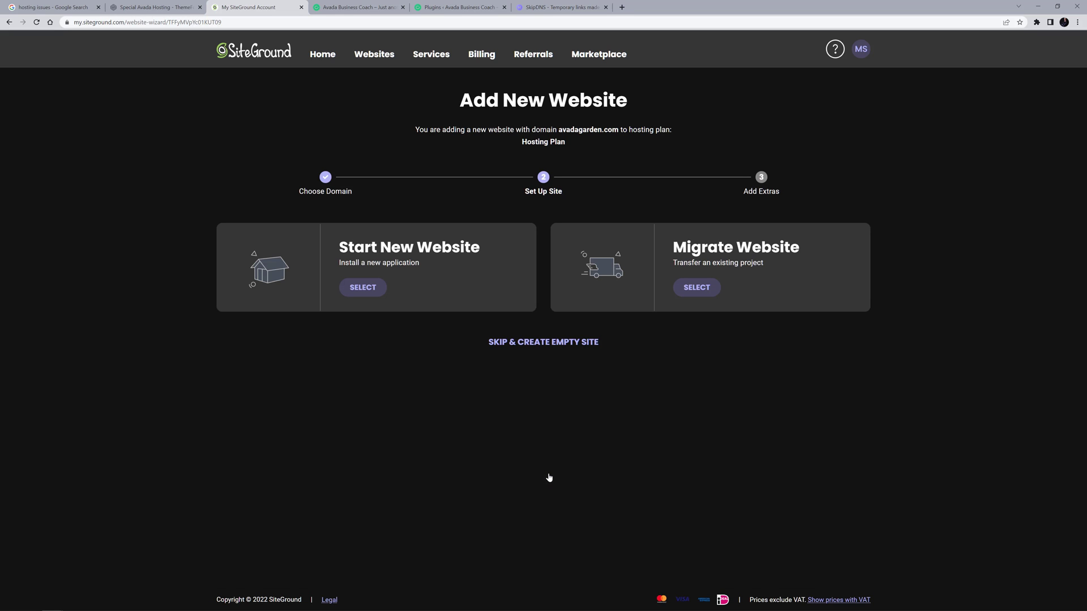
# - Choose Migrate Website with Superfast WordPress Automigration and continue to Add Extras
pyautogui.click(697, 288)
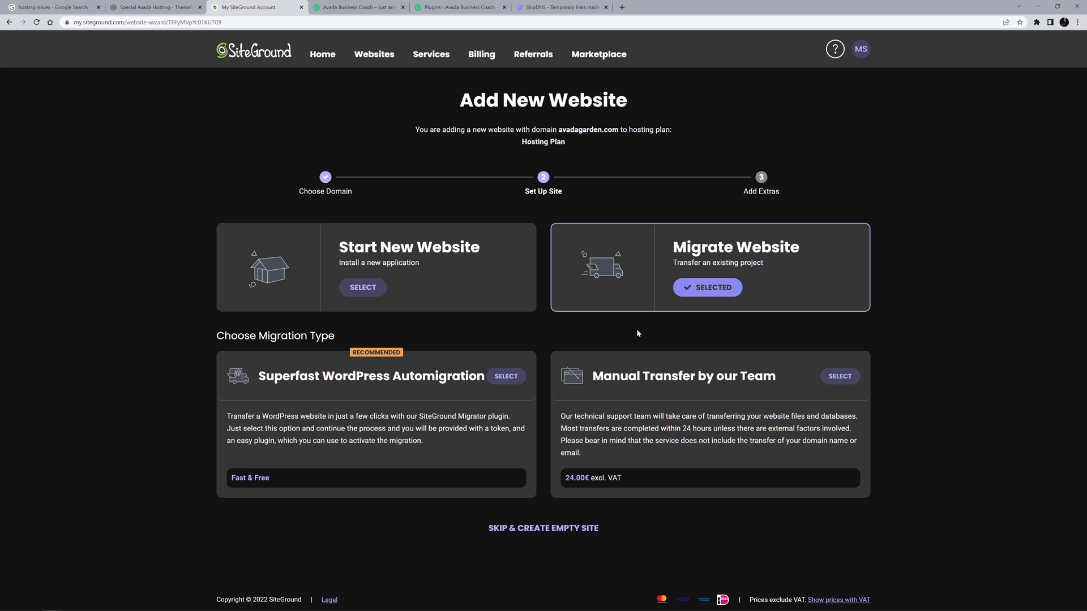
pyautogui.click(507, 376)
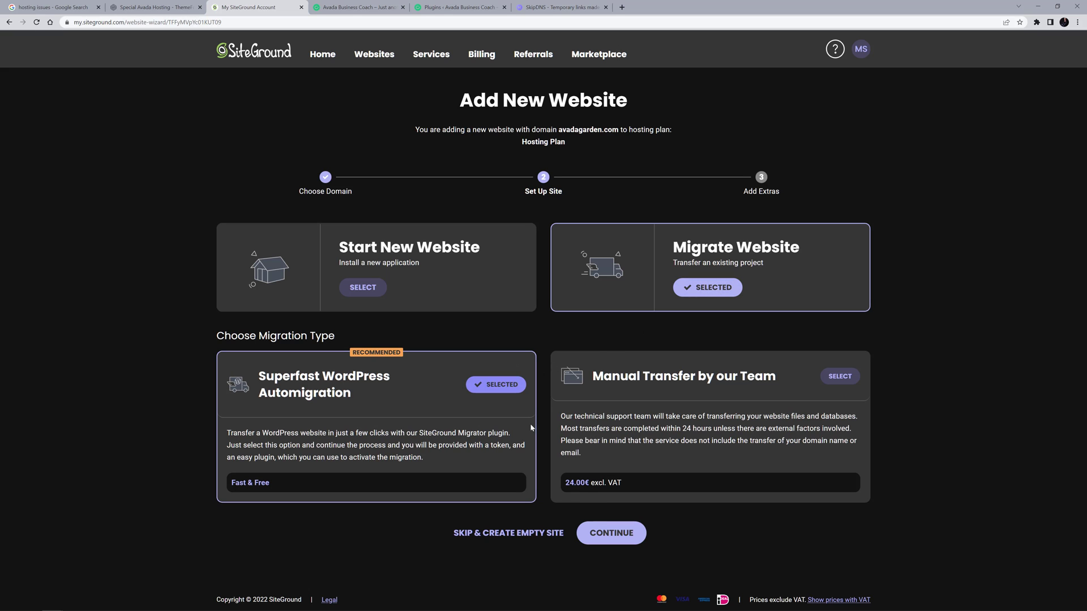
pyautogui.click(611, 533)
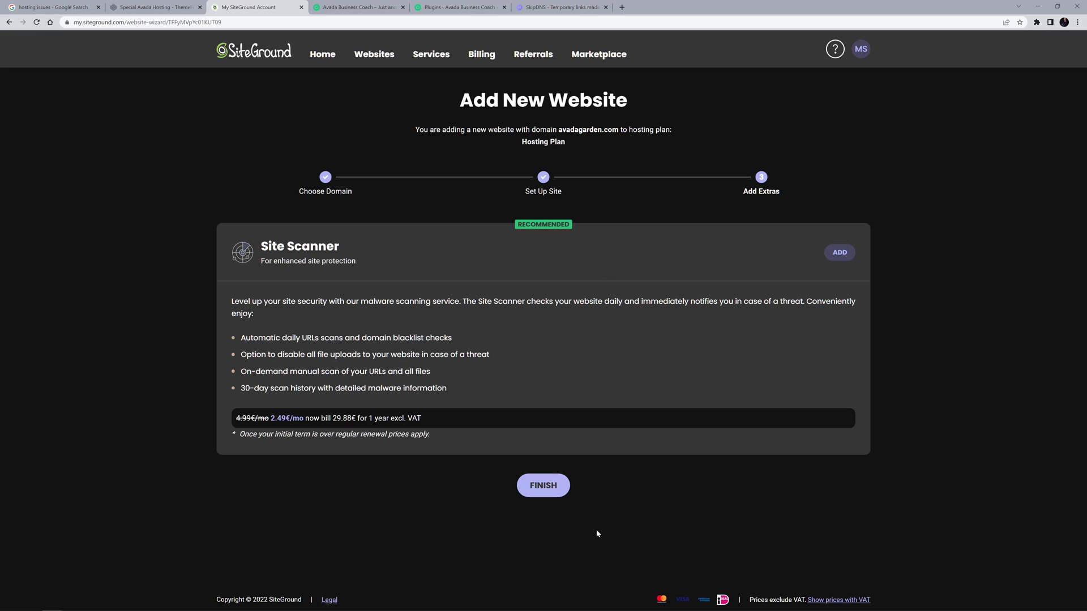
# - Finish the SiteGround website, copy the migration token, and bring up the Avada Business Coach site
pyautogui.click(540, 484)
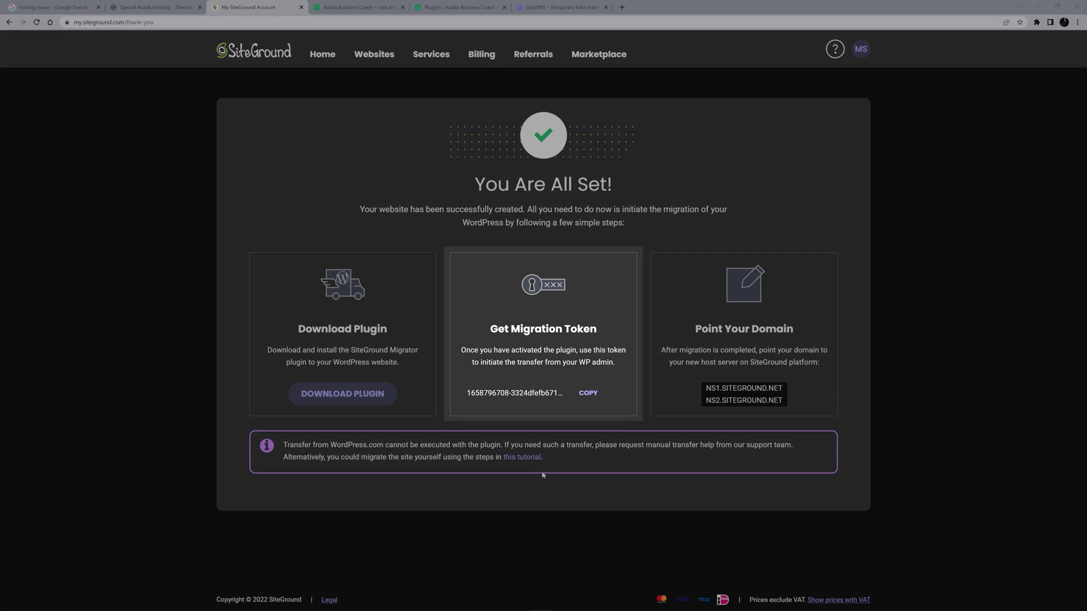
pyautogui.click(588, 393)
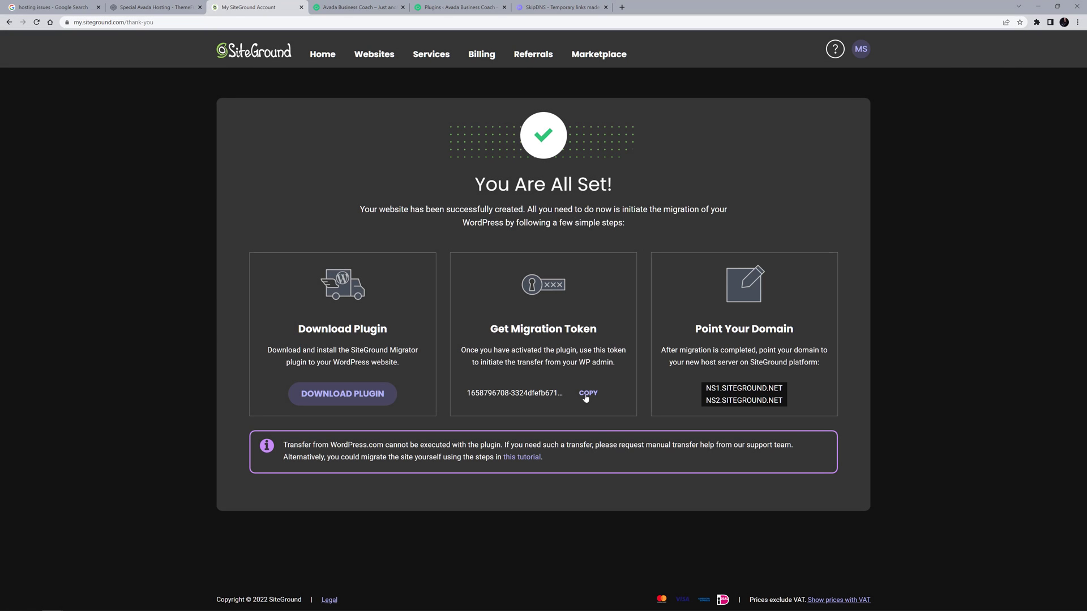
pyautogui.click(357, 7)
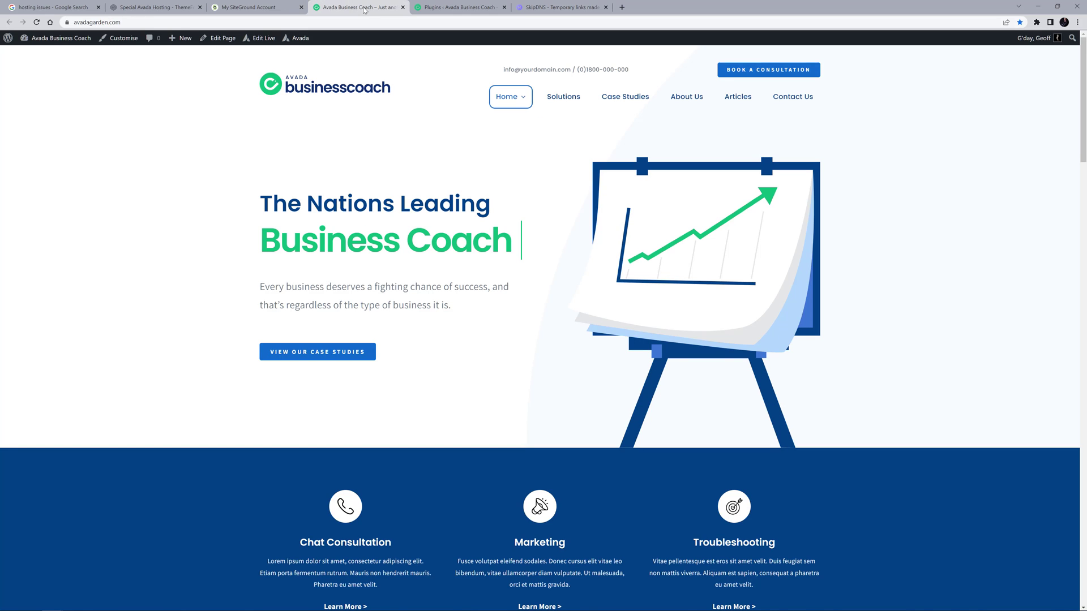
# - Search for 'SiteGround migrator' in Add Plugins, install it and activate it
pyautogui.click(455, 7)
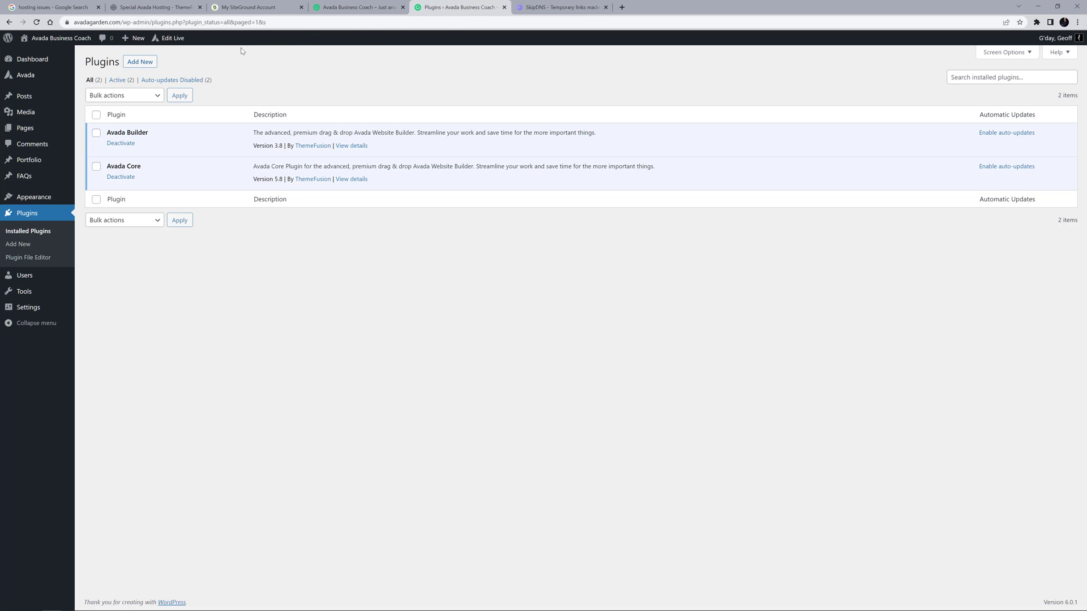
pyautogui.click(145, 62)
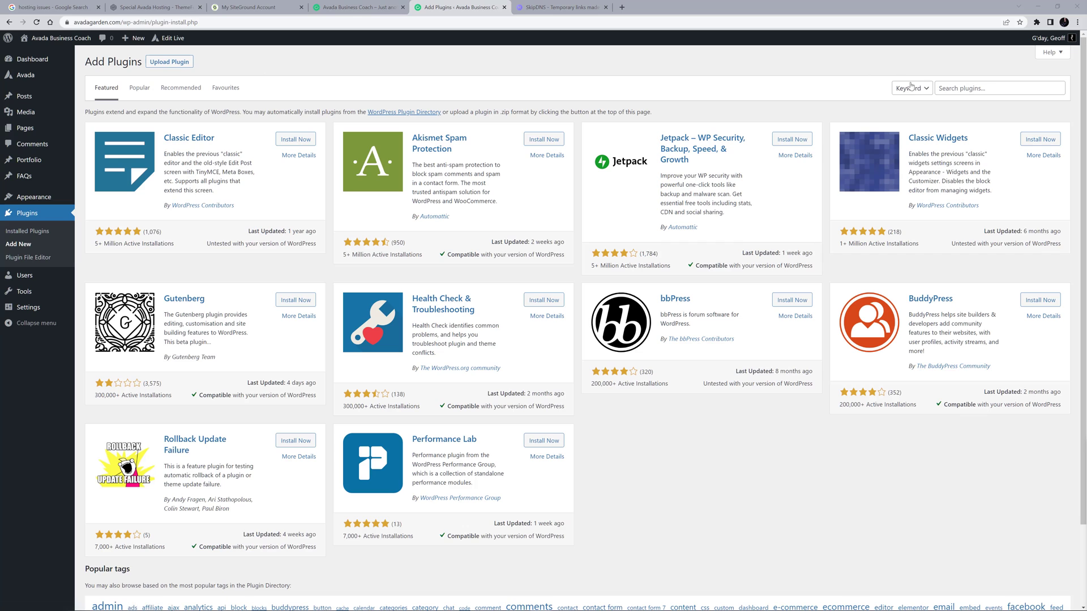
pyautogui.click(943, 88)
pyautogui.write('SiteGround migrator')
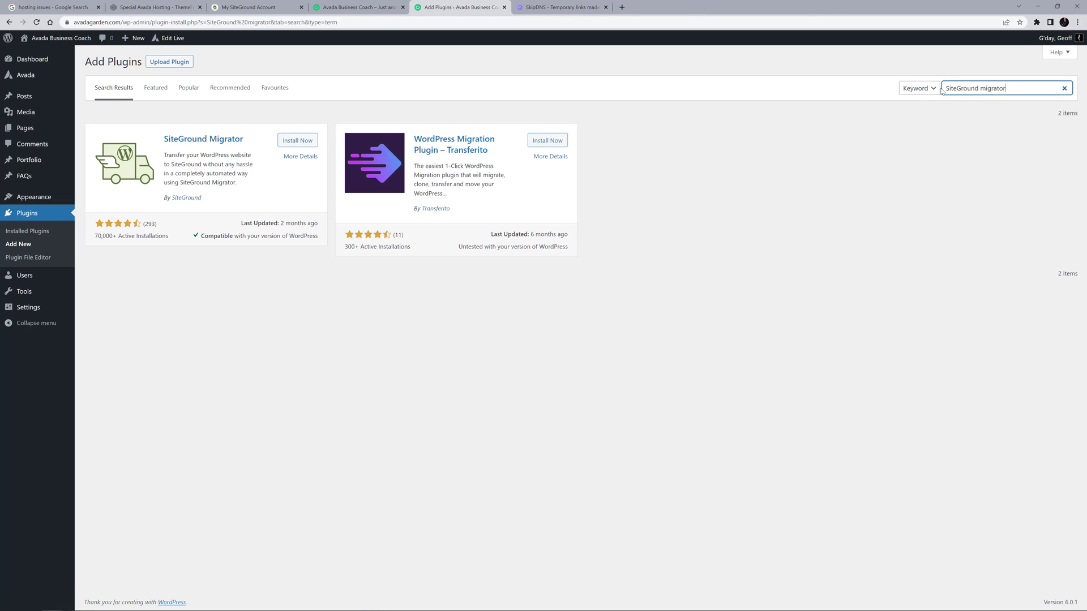
pyautogui.click(297, 140)
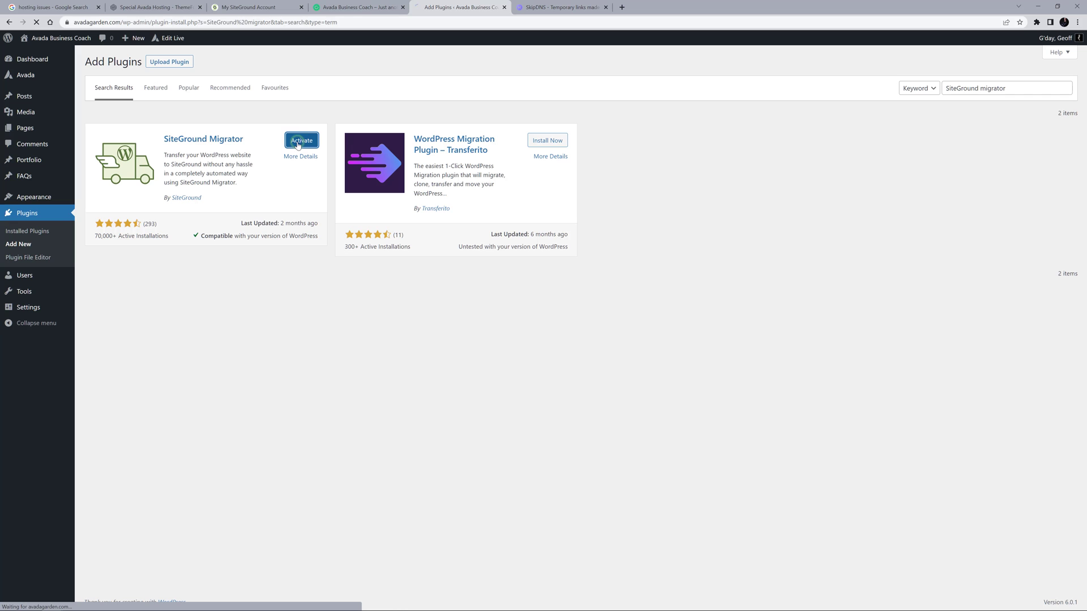
pyautogui.click(299, 141)
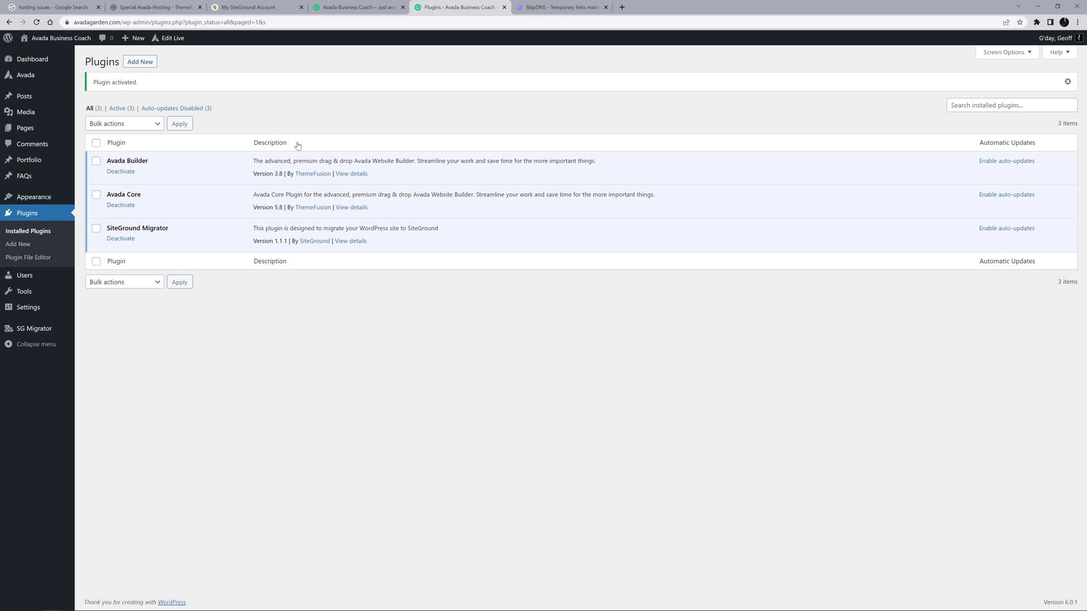
# - Paste the migration token into SG Migrator and initiate the transfer until it completes
pyautogui.click(35, 328)
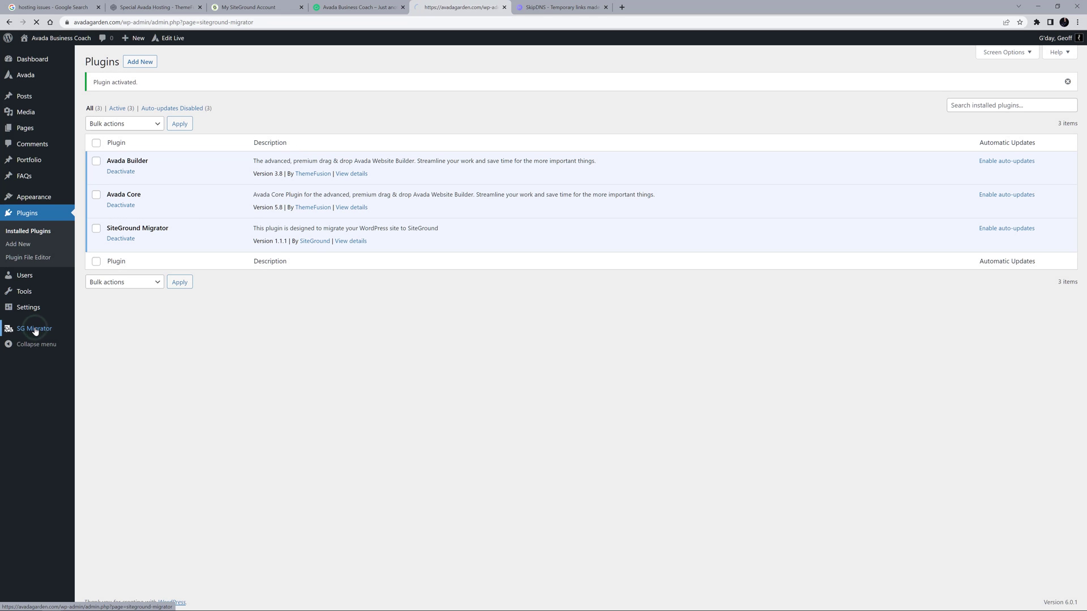
pyautogui.click(334, 138)
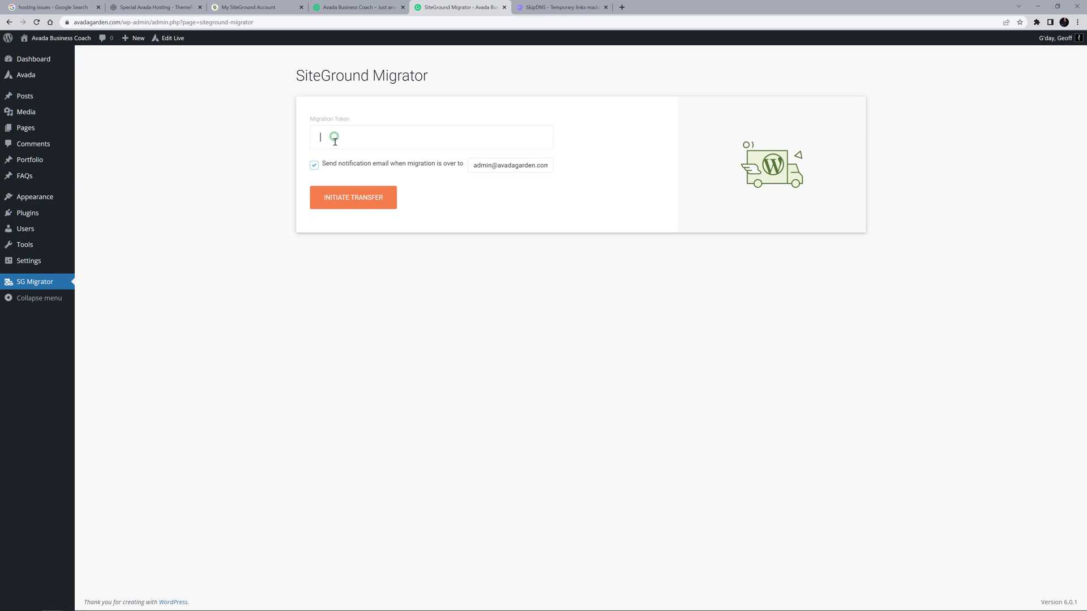
pyautogui.hotkey('ctrl', 'v')
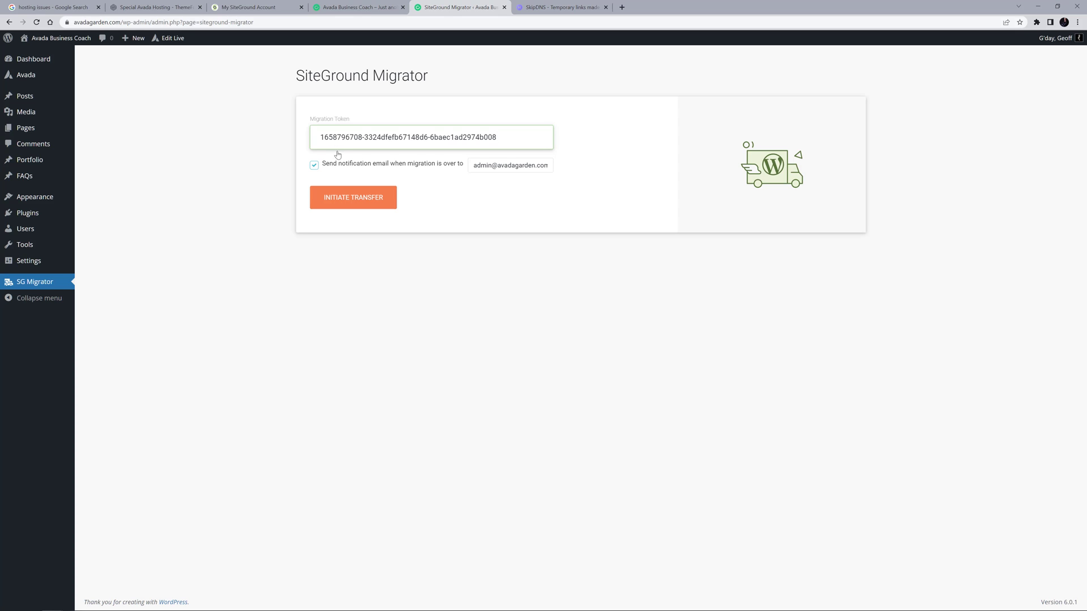
pyautogui.click(350, 198)
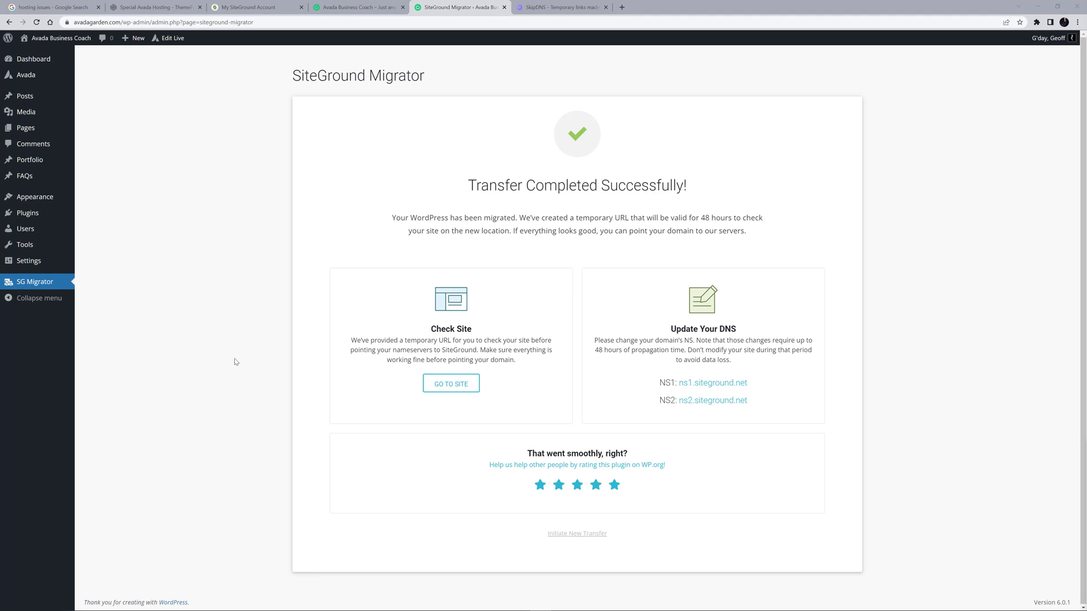
# - View the migrated site, copy the GO TO SITE temporary address, and bring up SkipDNS
pyautogui.click(450, 385)
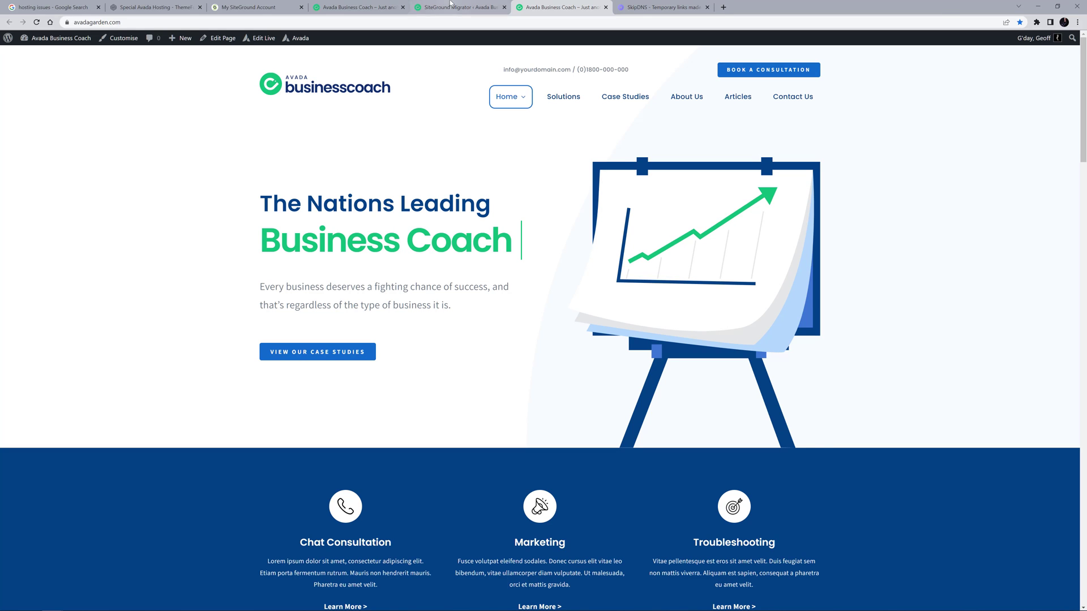
pyautogui.click(450, 7)
pyautogui.rightClick(449, 384)
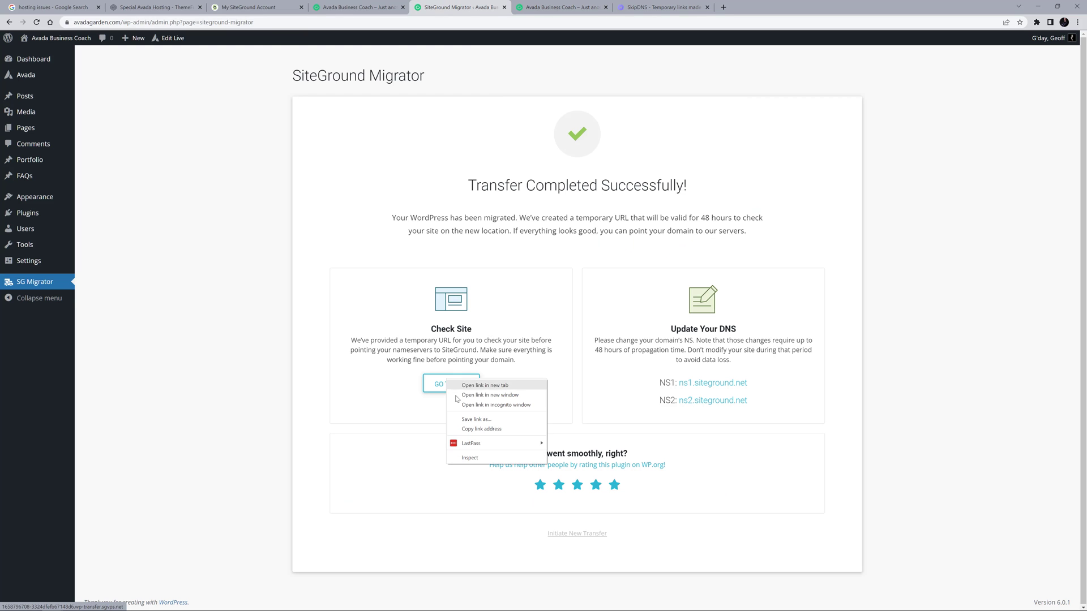
pyautogui.click(468, 430)
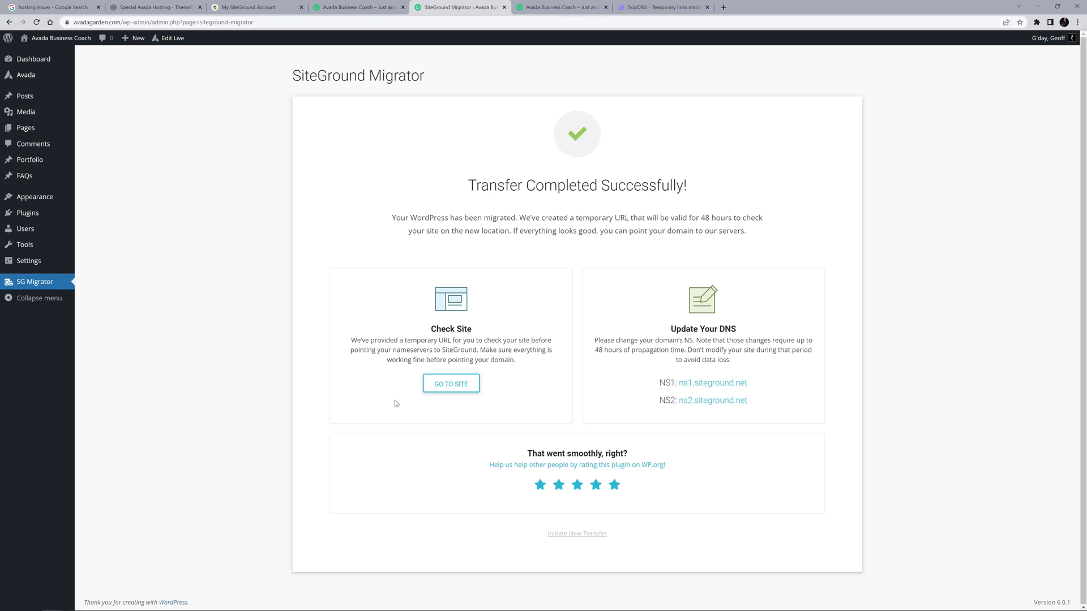
pyautogui.click(662, 7)
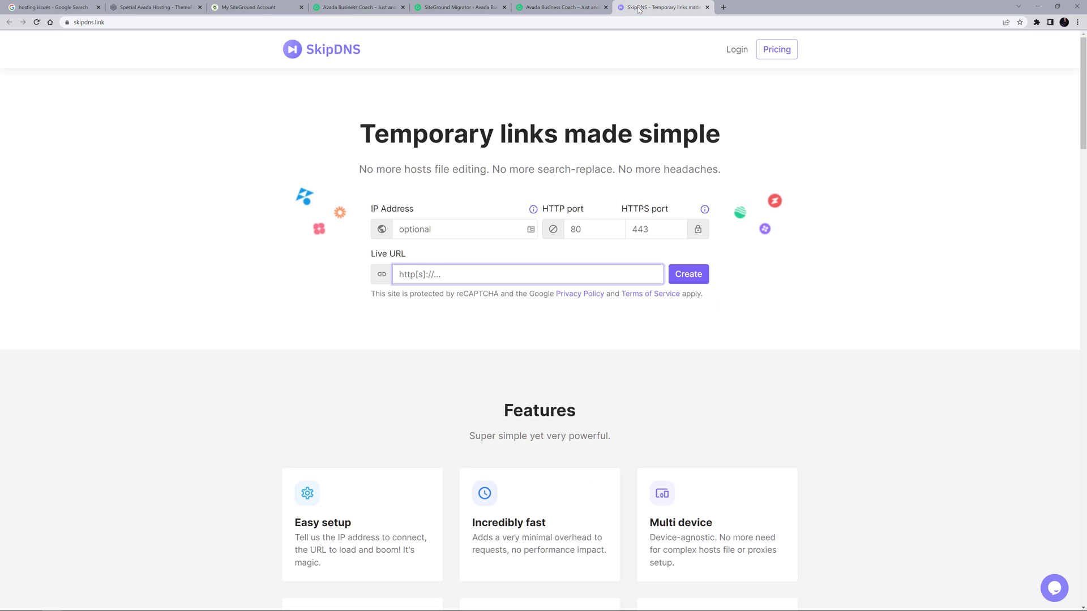
# - Paste the temporary address into Live URL, create the SkipDNS link and open the site through it
pyautogui.click(445, 273)
pyautogui.hotkey('ctrl', 'v')
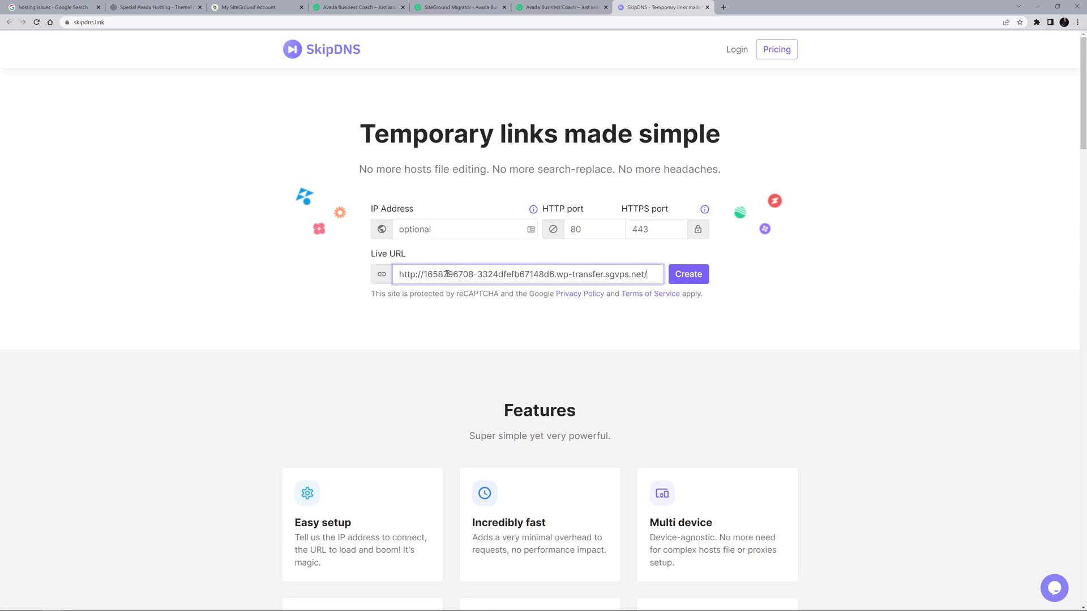
pyautogui.click(687, 275)
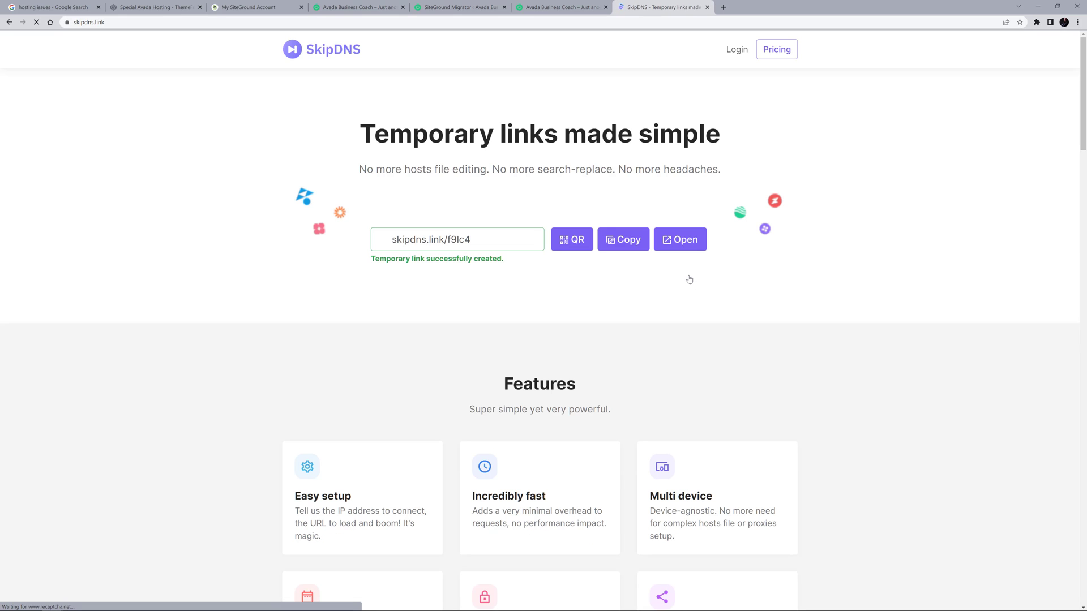
pyautogui.click(676, 240)
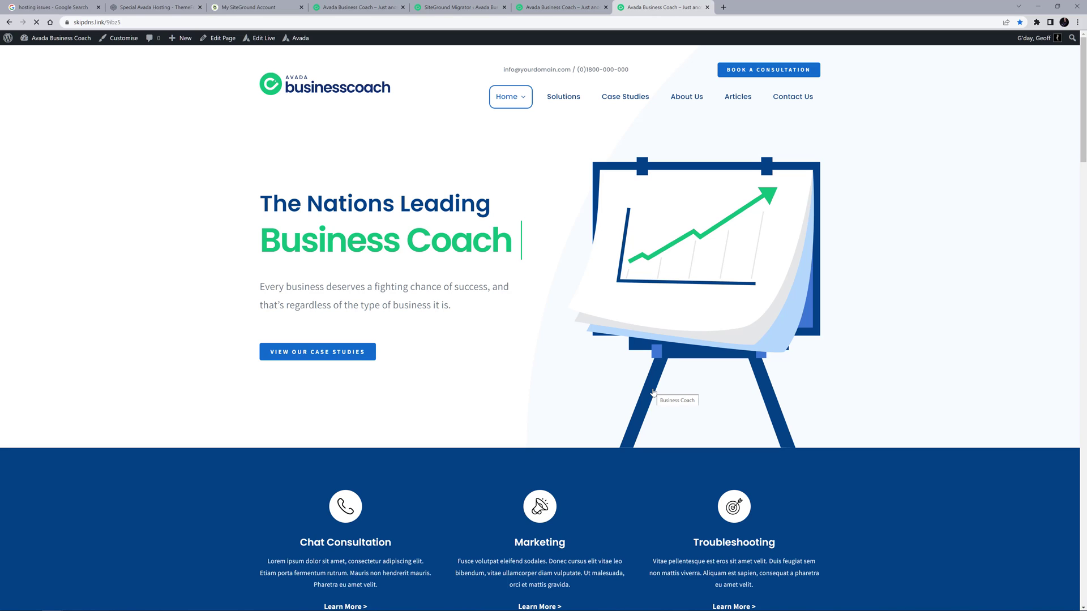
# - Return to the SiteGround Migrator Transfer Completed Successfully page
pyautogui.click(459, 8)
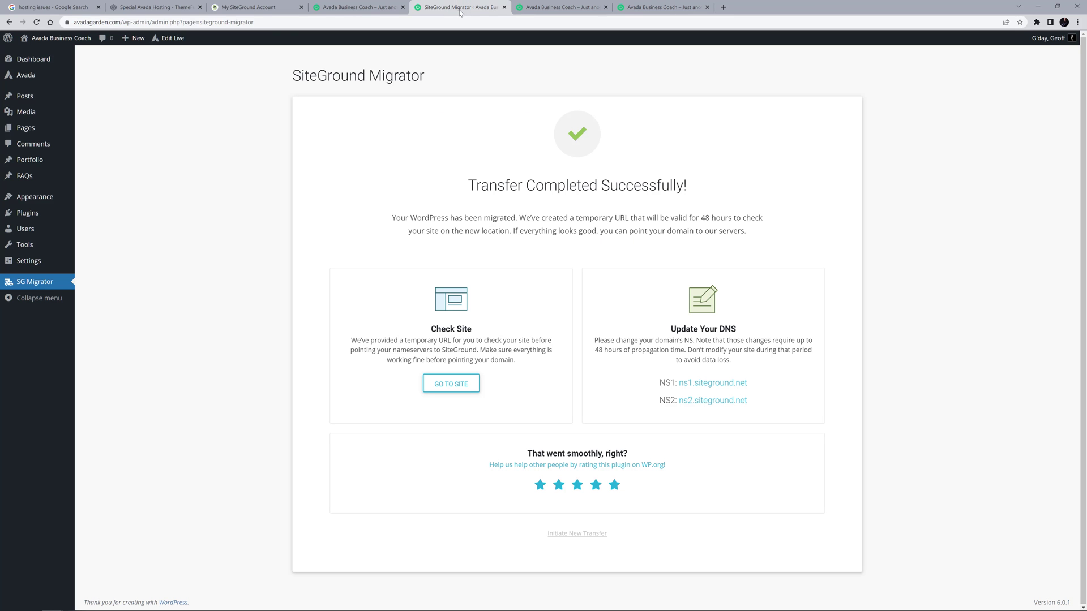